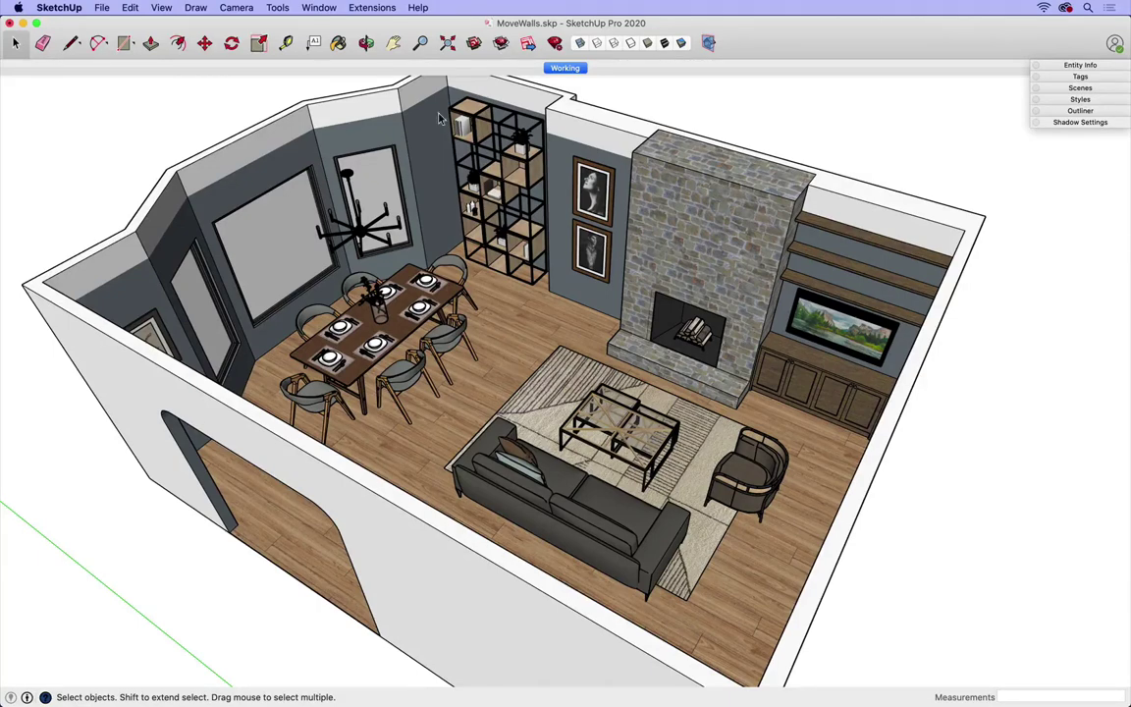
- Switch to the Top standard view and zoom out so the whole room plan fits
left_click(236, 8)
mouse_move(265, 49)
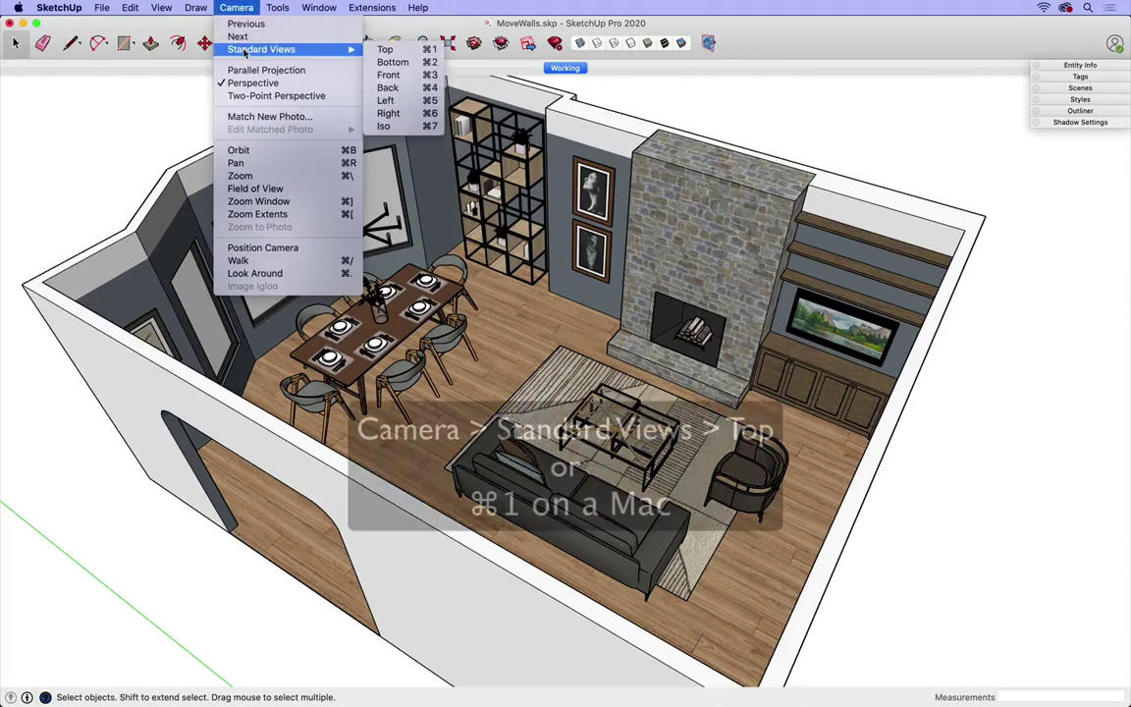
left_click(379, 46)
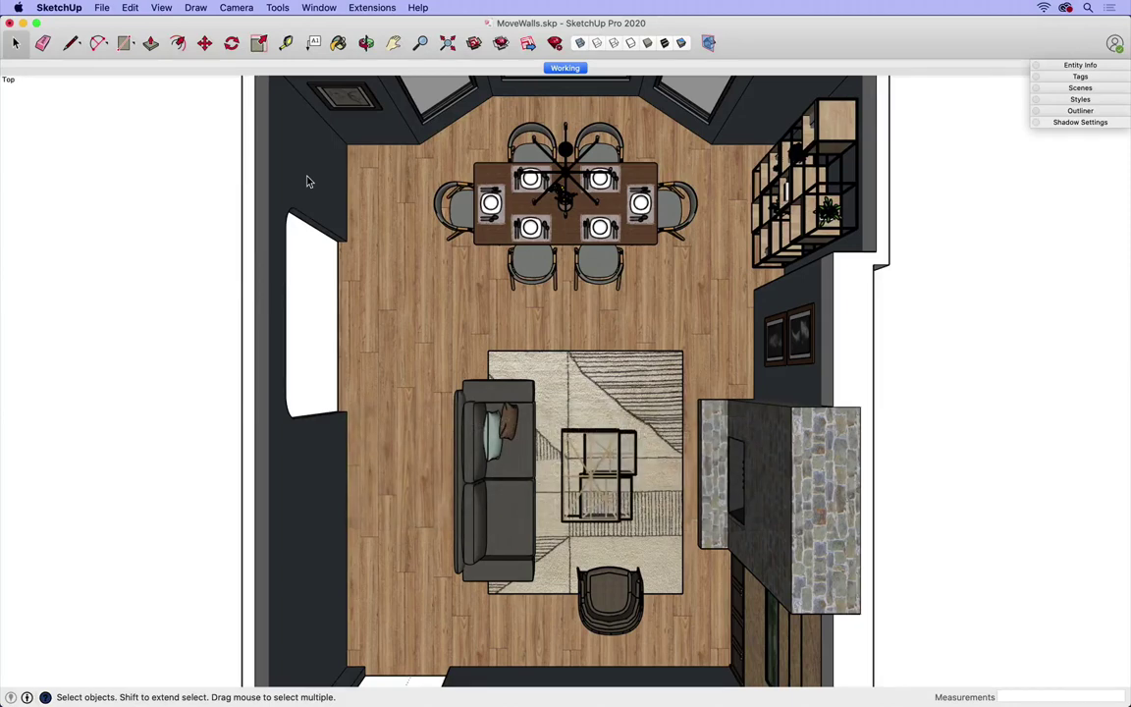
scroll(385, 379, "down", 4)
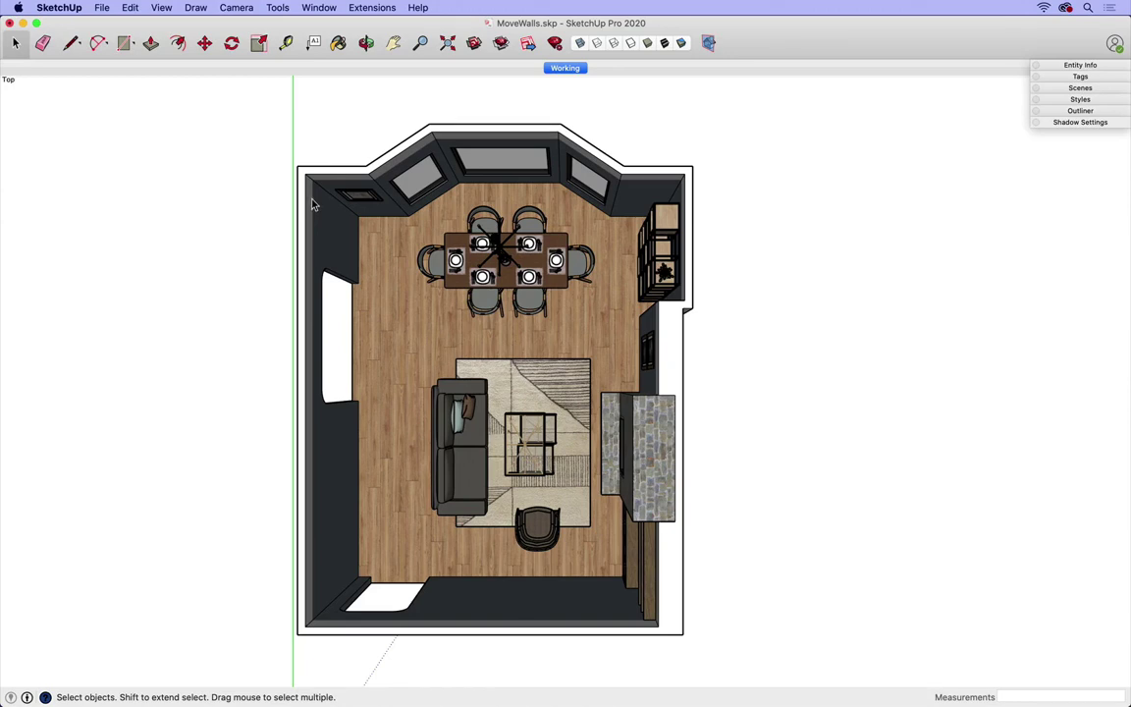
- Enter the walls group and box-select the angled bay-window wall segments across the top
double_click(312, 204)
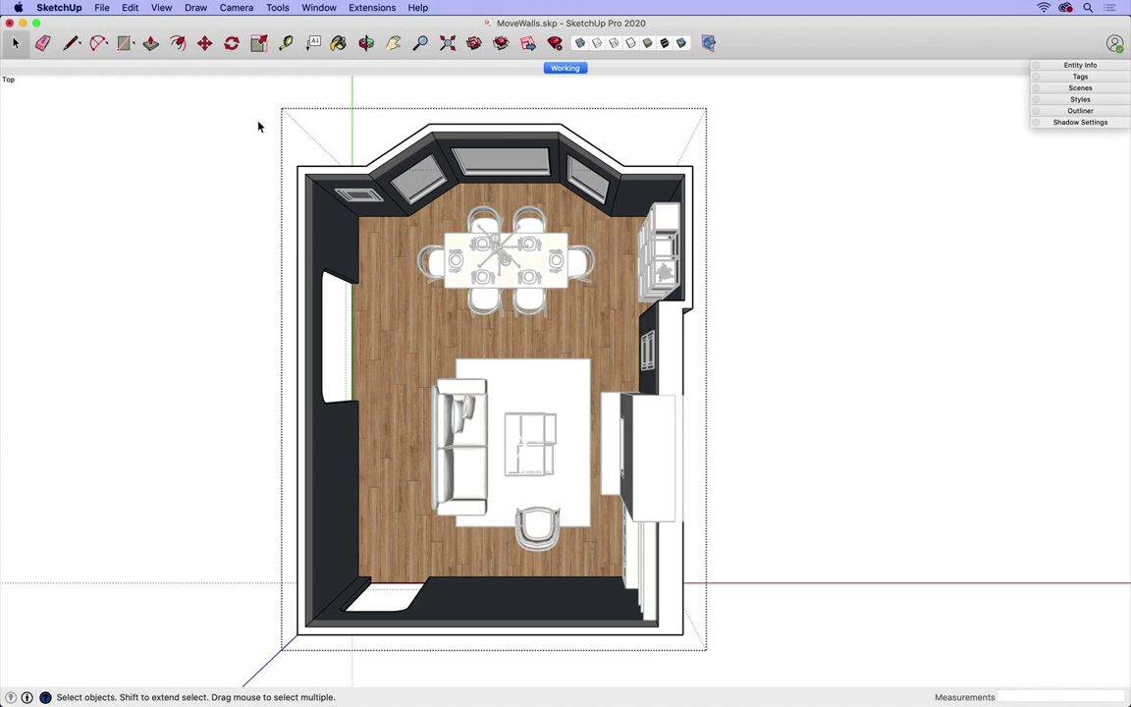
left_click_drag(252, 88, 731, 252)
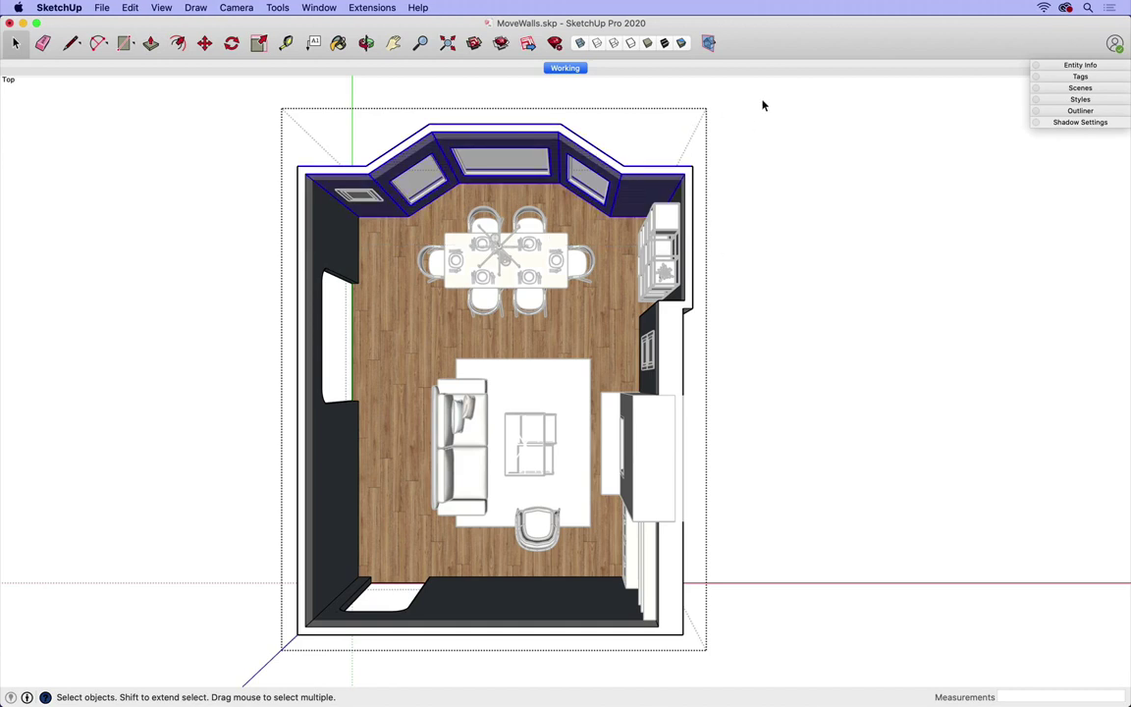
left_click_drag(762, 98, 233, 240)
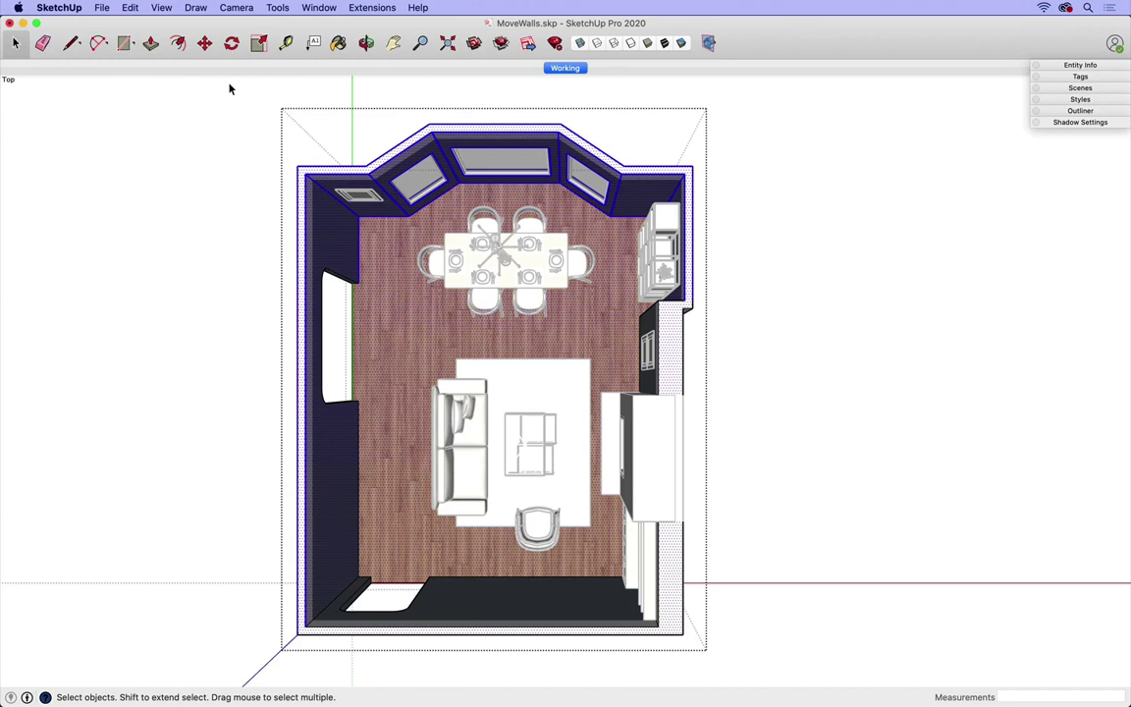
left_click_drag(226, 89, 753, 262)
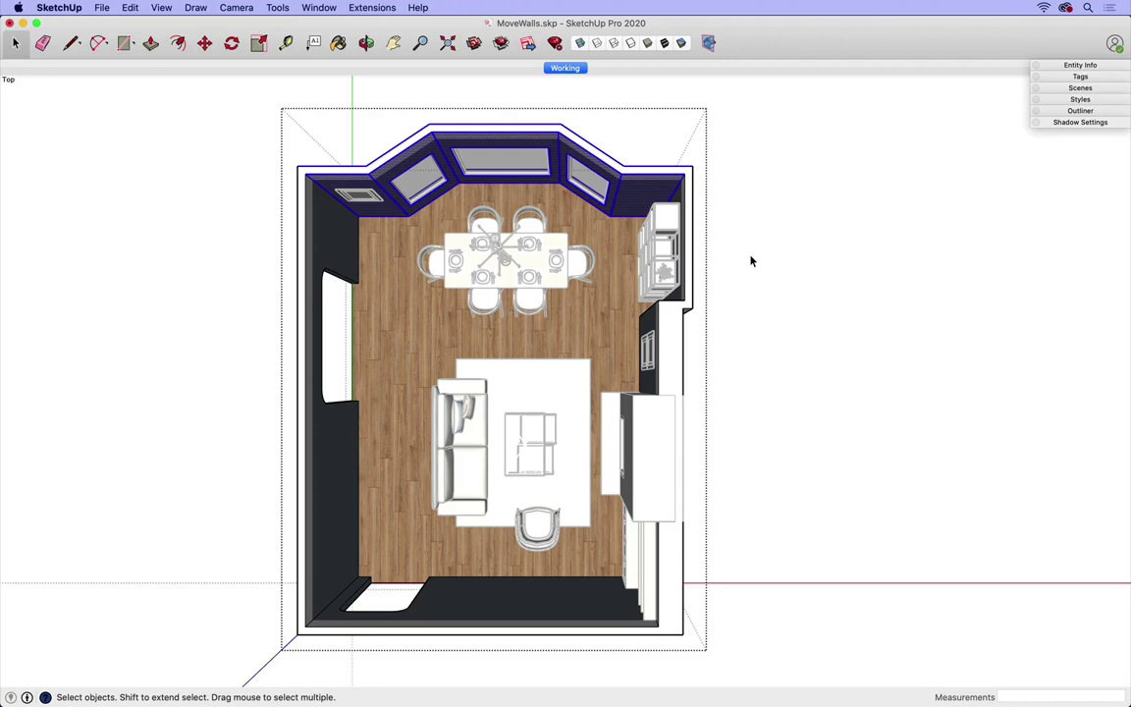
- Move the selected bay-window wall 2' outward along the green axis
key("m")
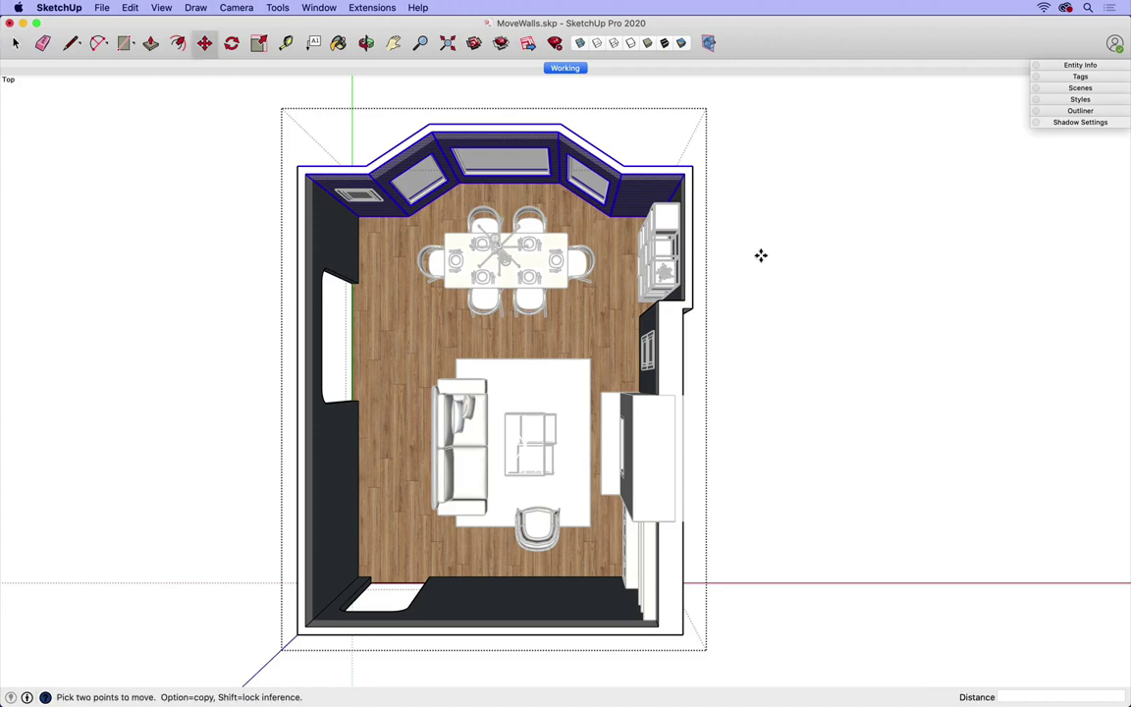
left_click(762, 279)
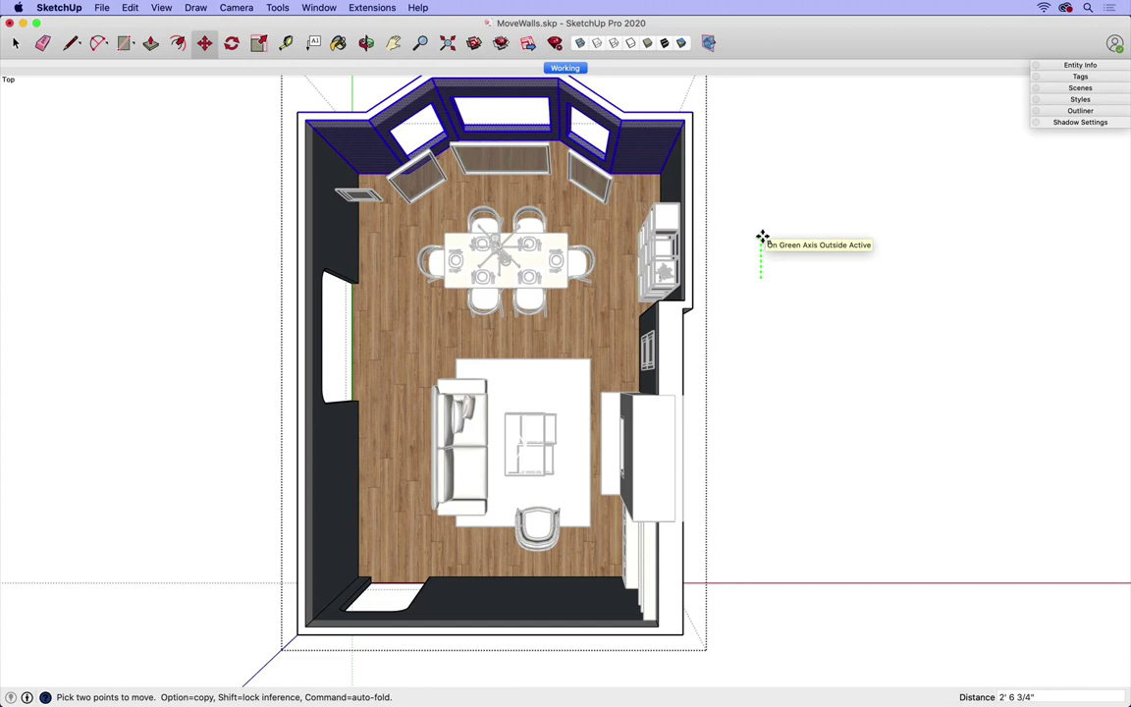
type("2'")
key("Return")
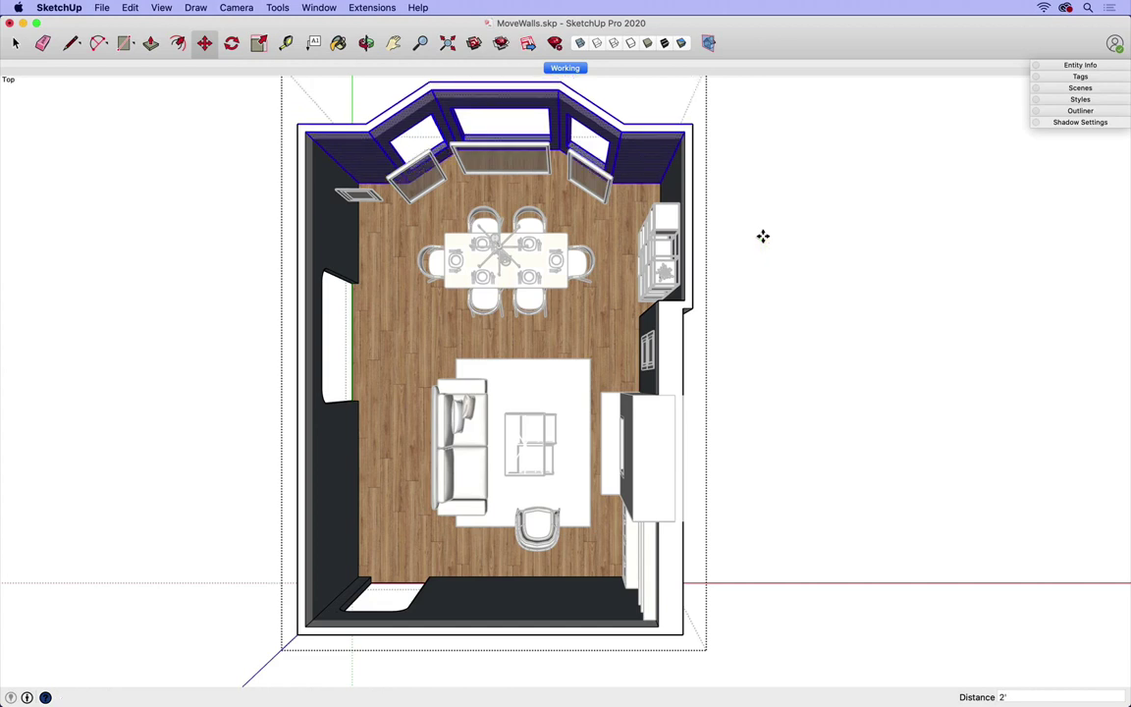
key("space")
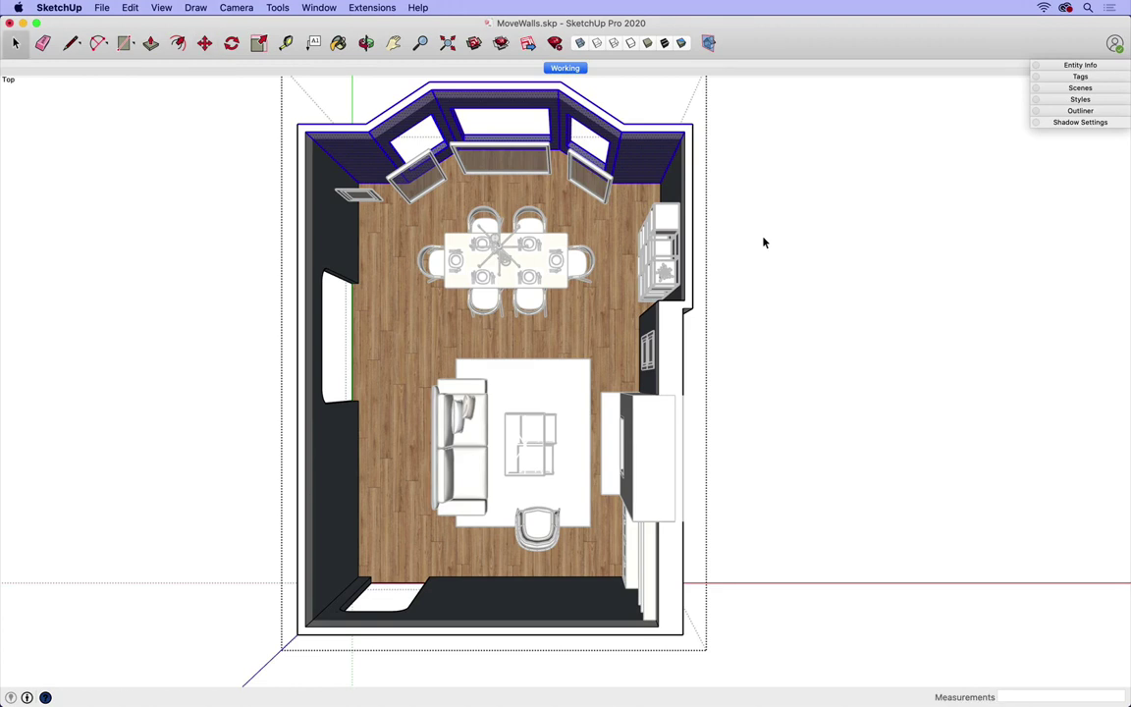
- Exit the walls group, then move the top-wall windows 2 feet out into the new wall
left_click(770, 240)
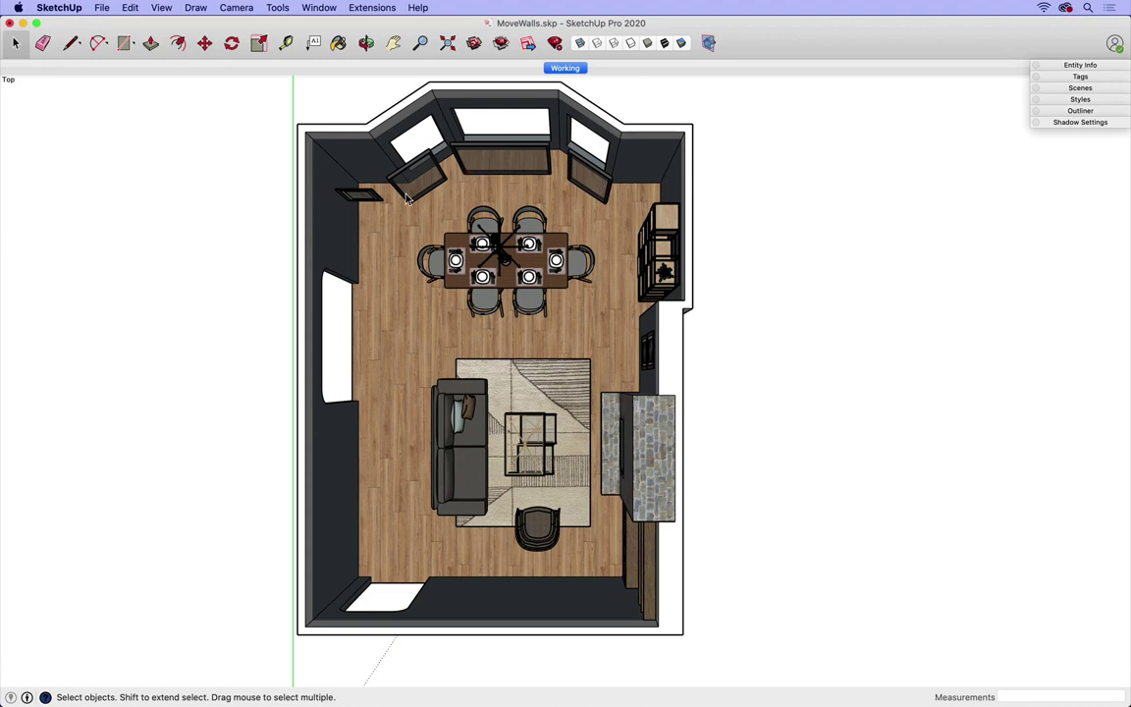
scroll(405, 339, "down", 3)
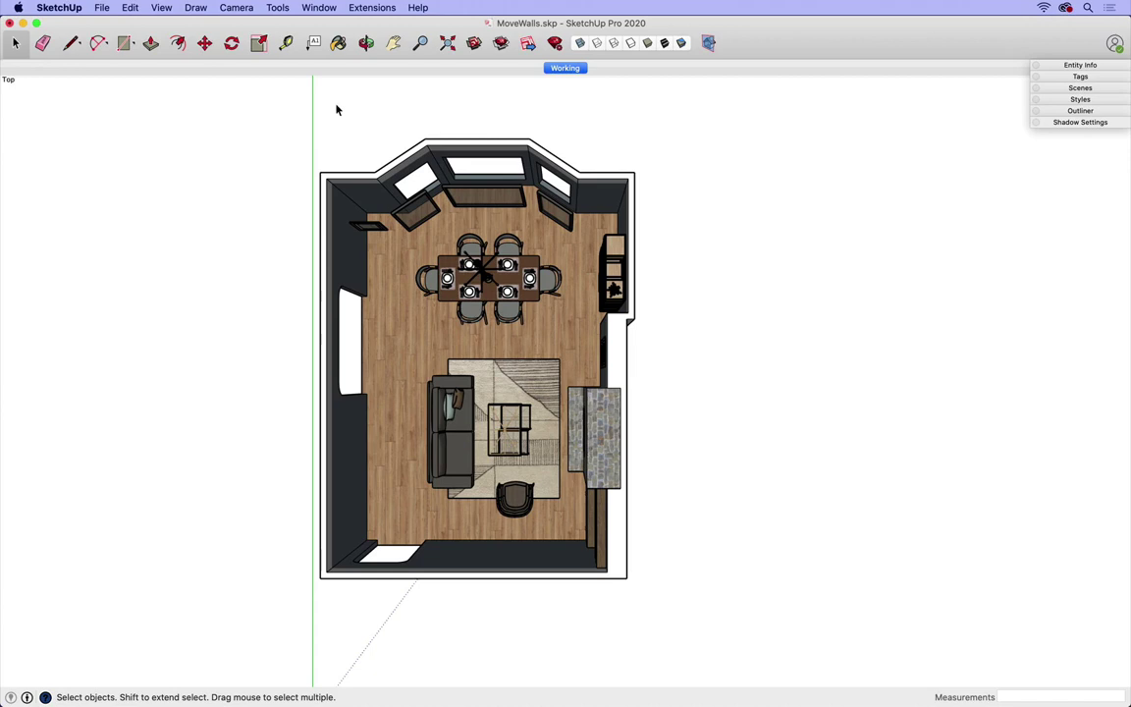
left_click_drag(296, 127, 596, 241)
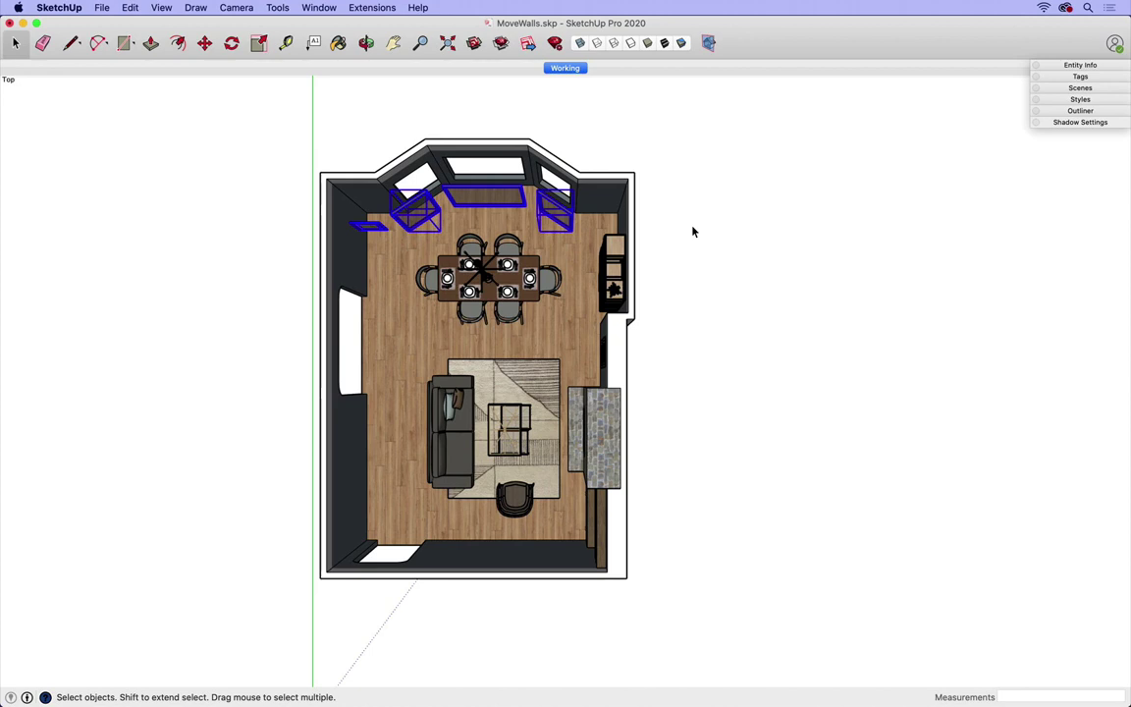
key("m")
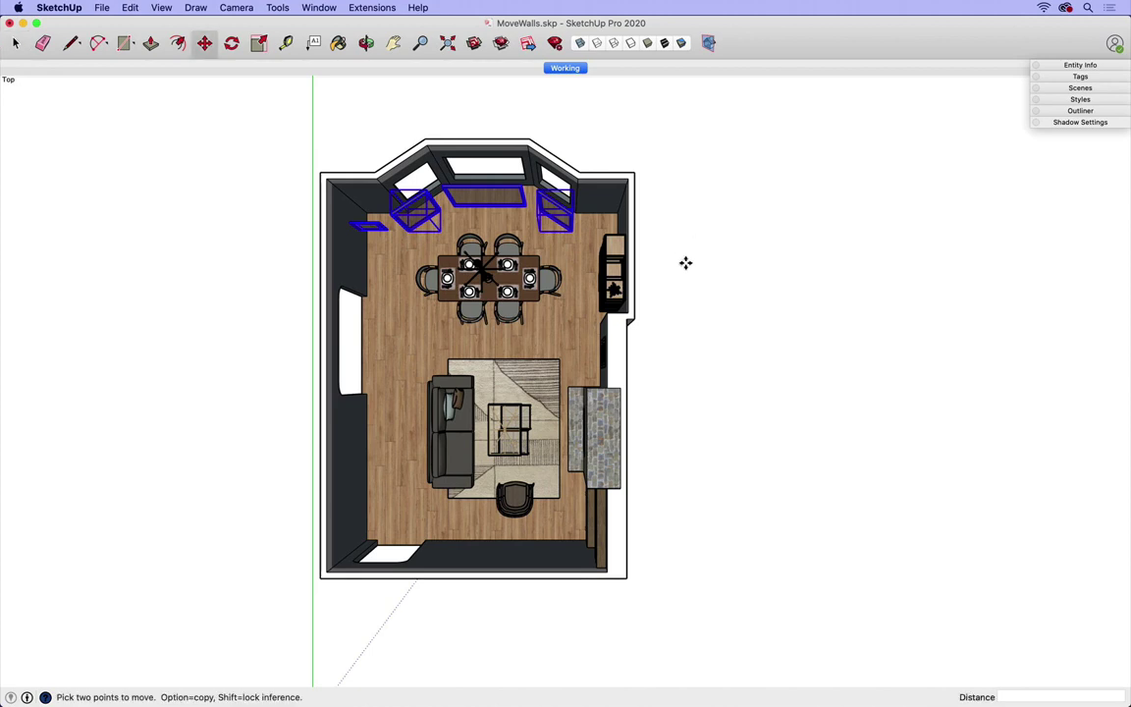
left_click(686, 260)
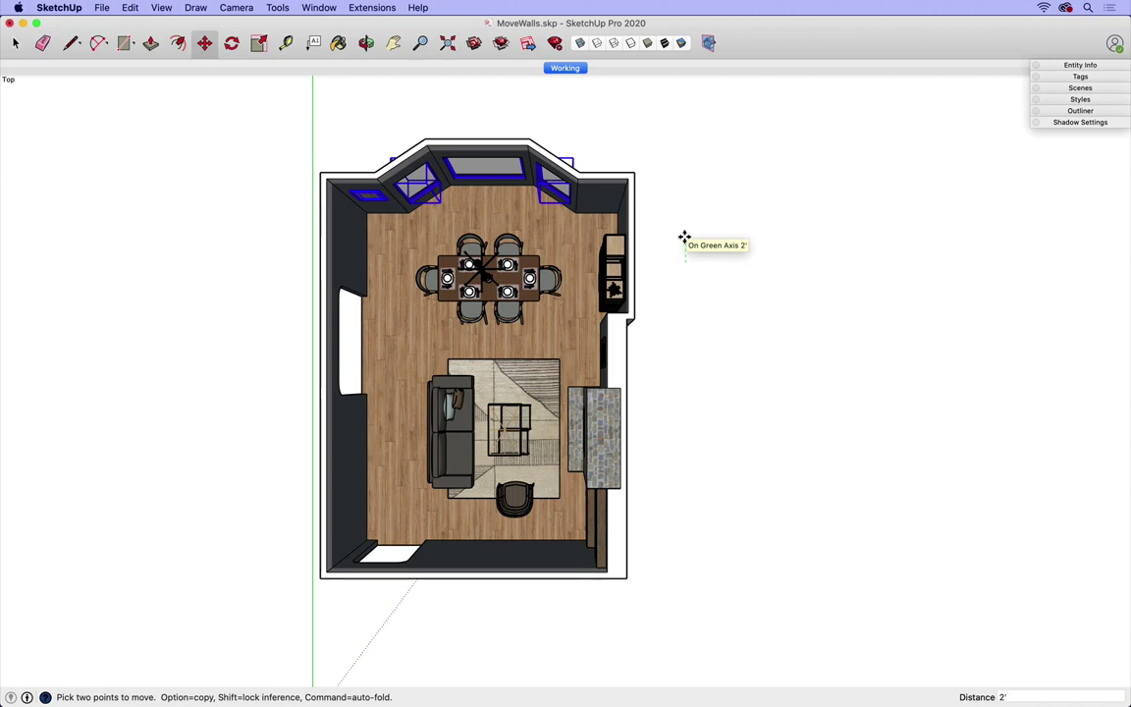
key("space")
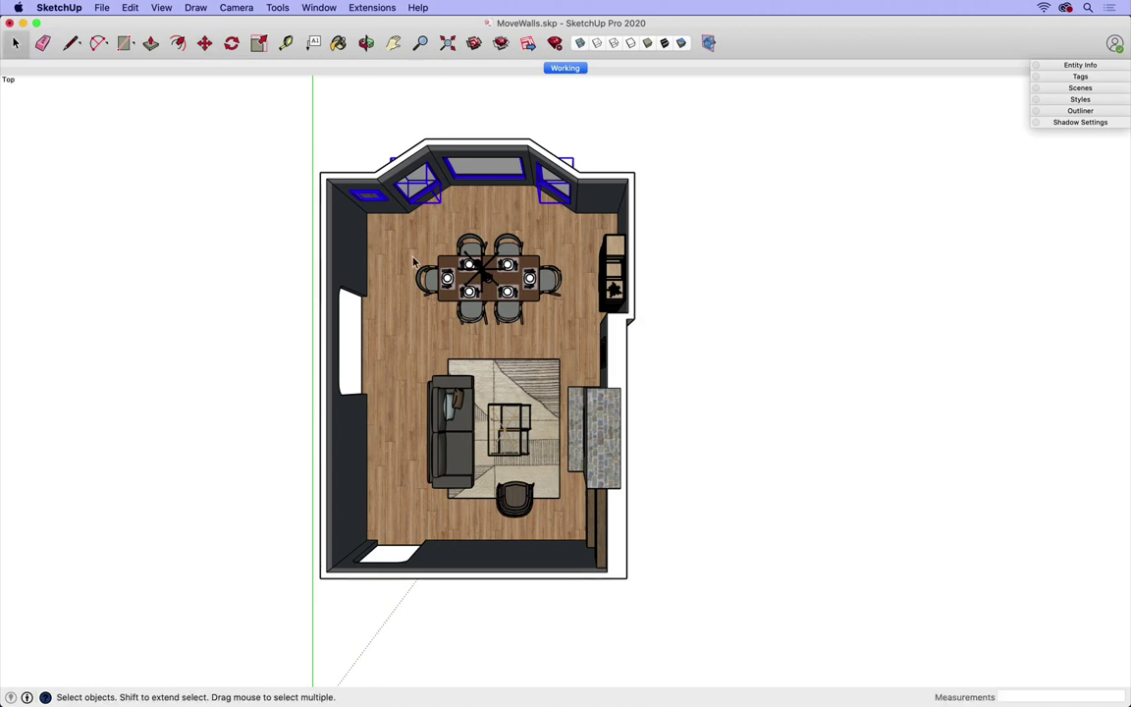
- Select the table and six chairs and move them 2 feet toward the bay windows
left_click_drag(400, 228, 554, 339)
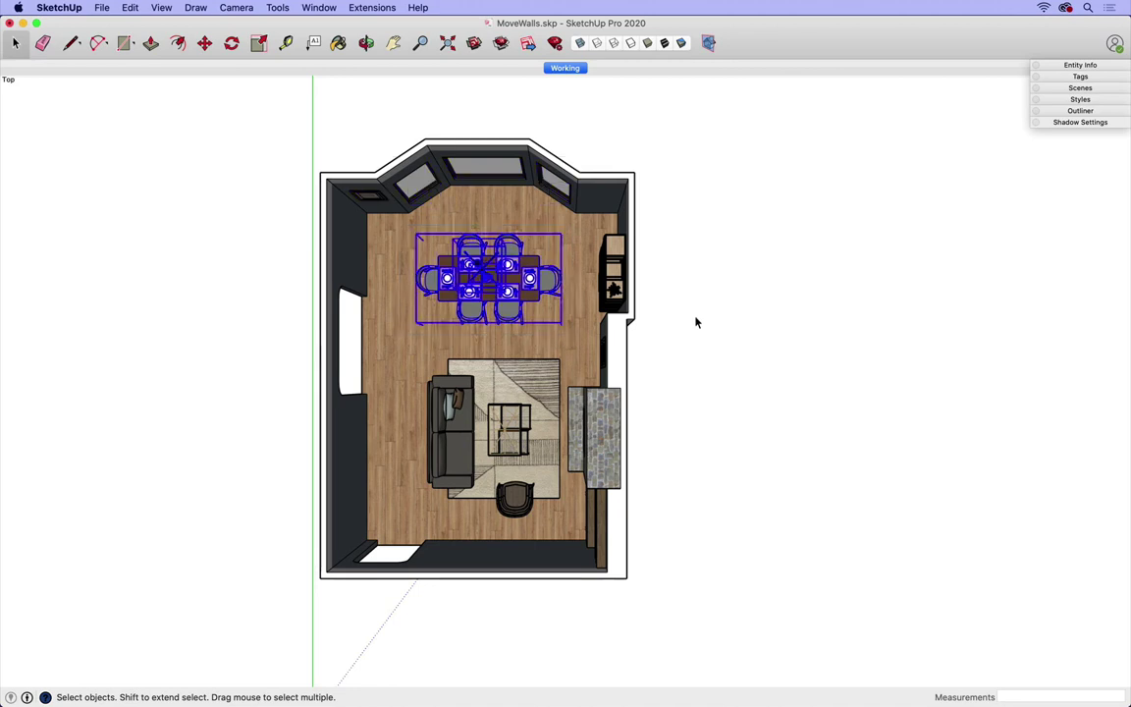
key("m")
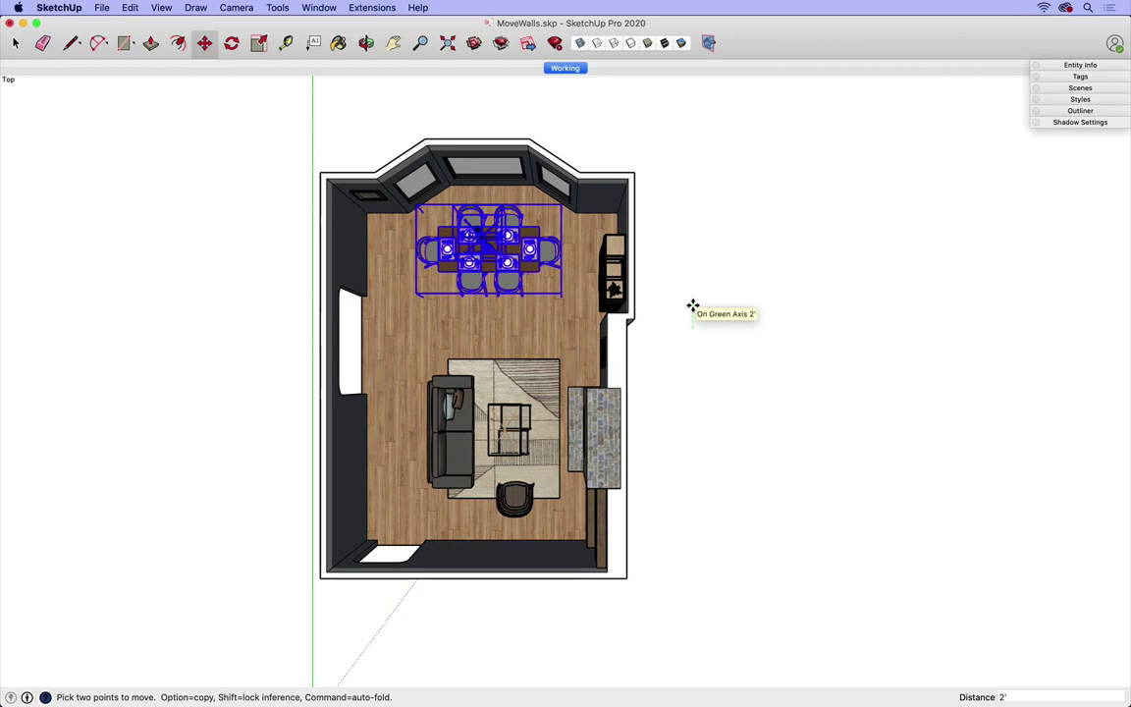
left_click(691, 309)
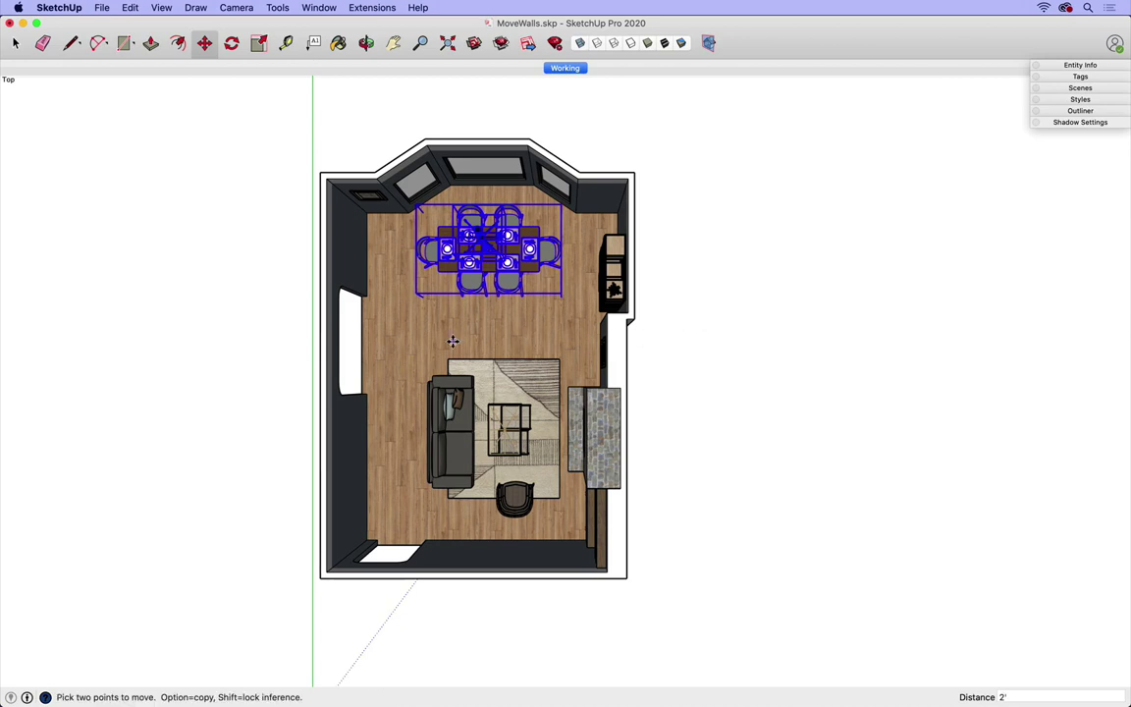
key("space")
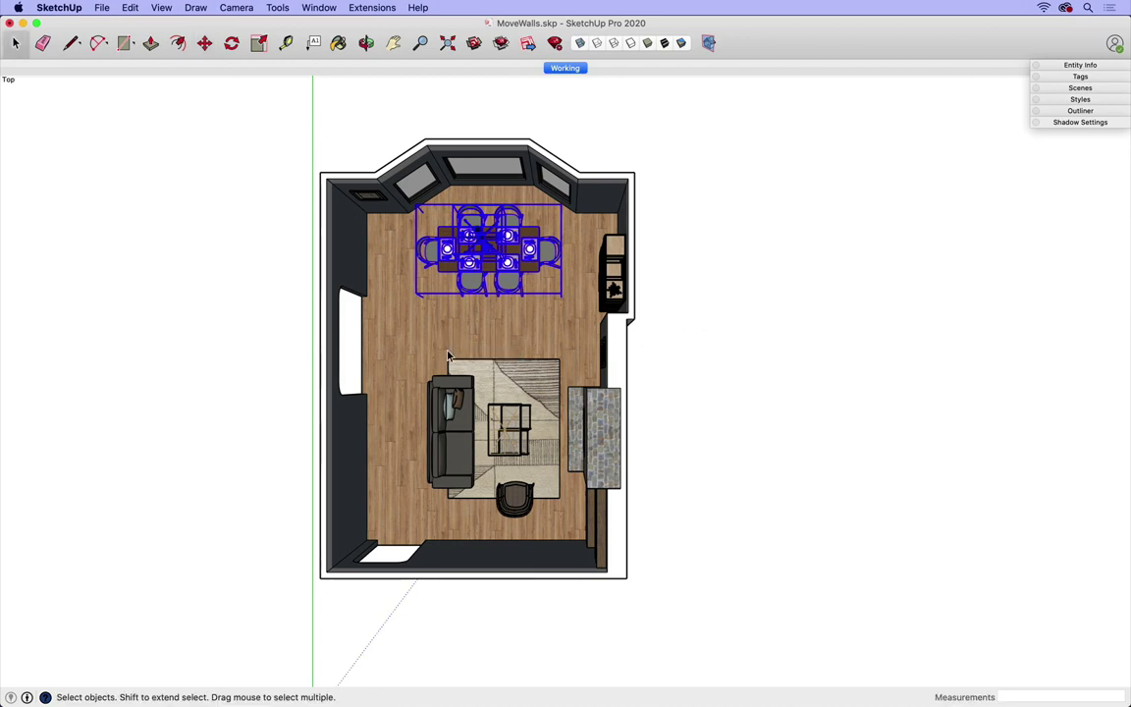
- Inside the walls group, move the left wall's side opening 2' along the green axis
double_click(344, 414)
left_click_drag(274, 234, 383, 429)
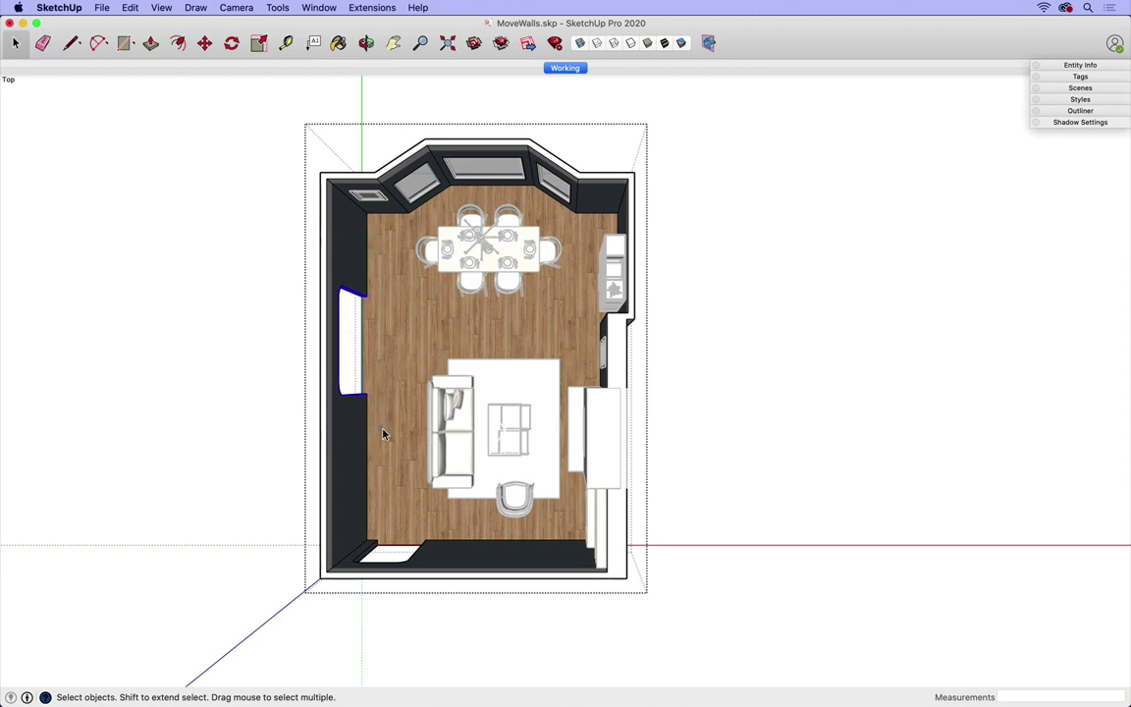
scroll(324, 334, "up", 5)
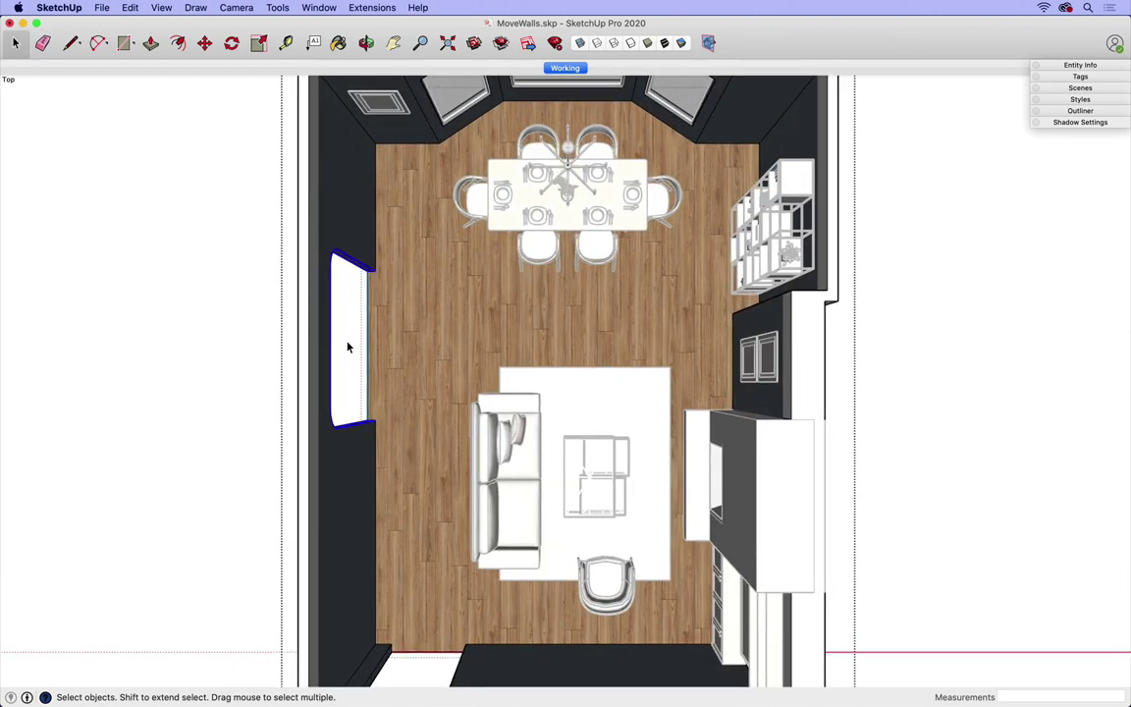
middle_click_drag(411, 361, 404, 316)
key("space")
key("m")
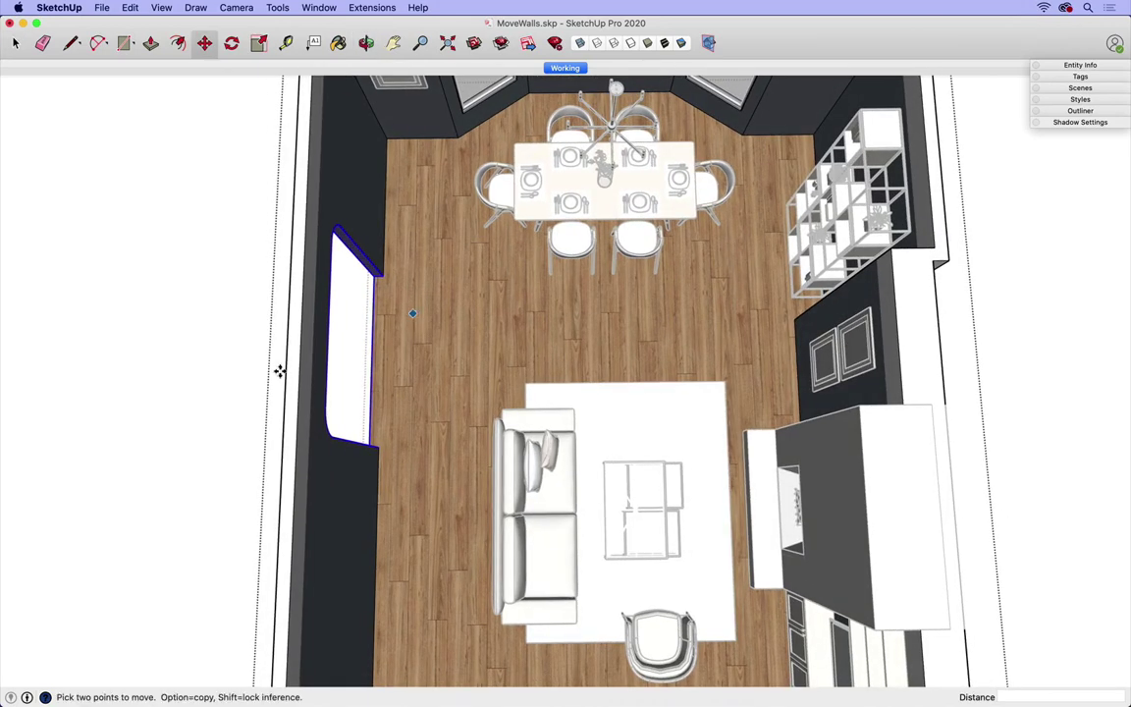
left_click(166, 424)
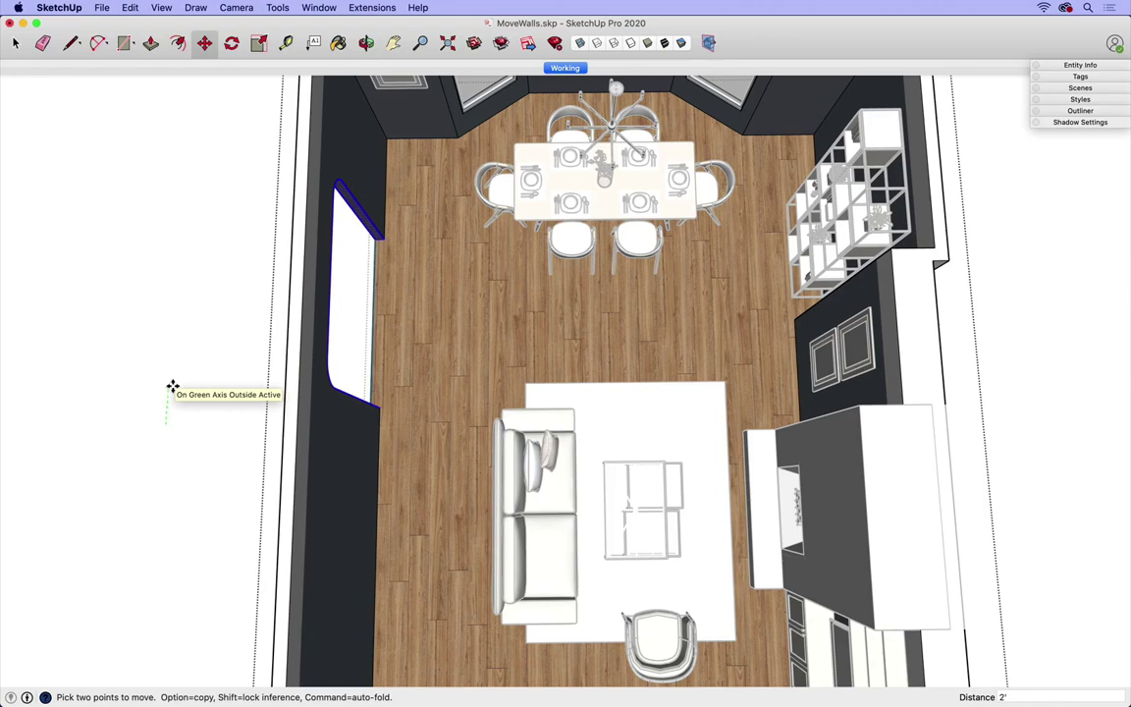
type("2'")
key("Return")
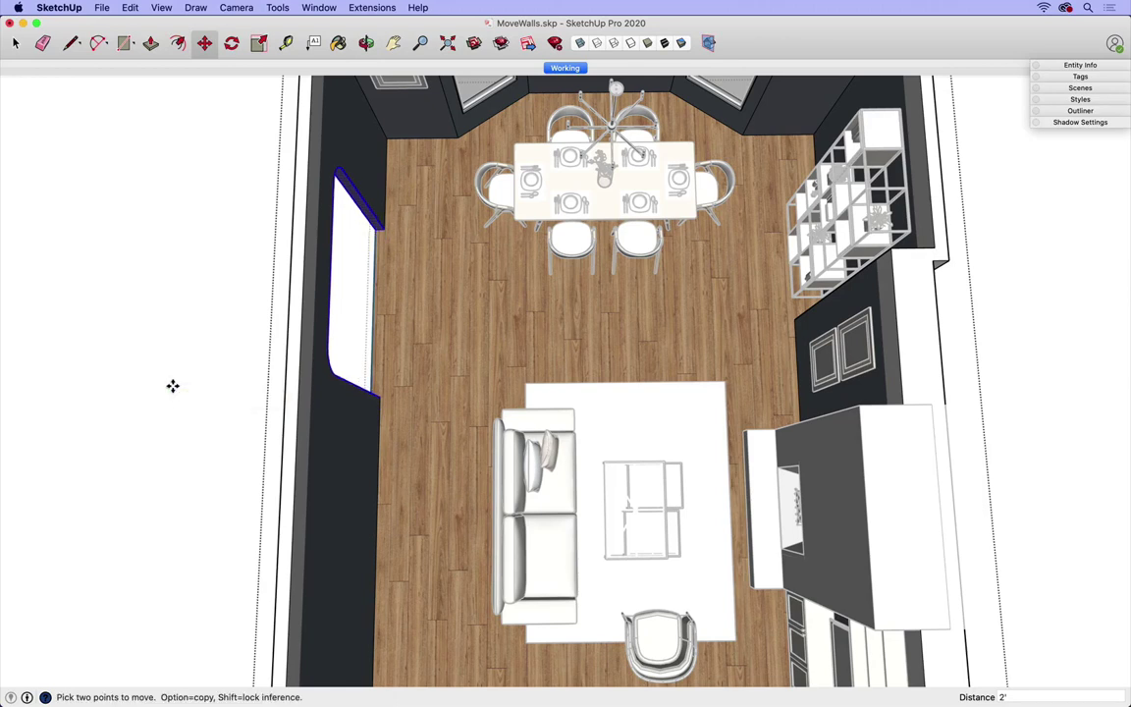
key("space")
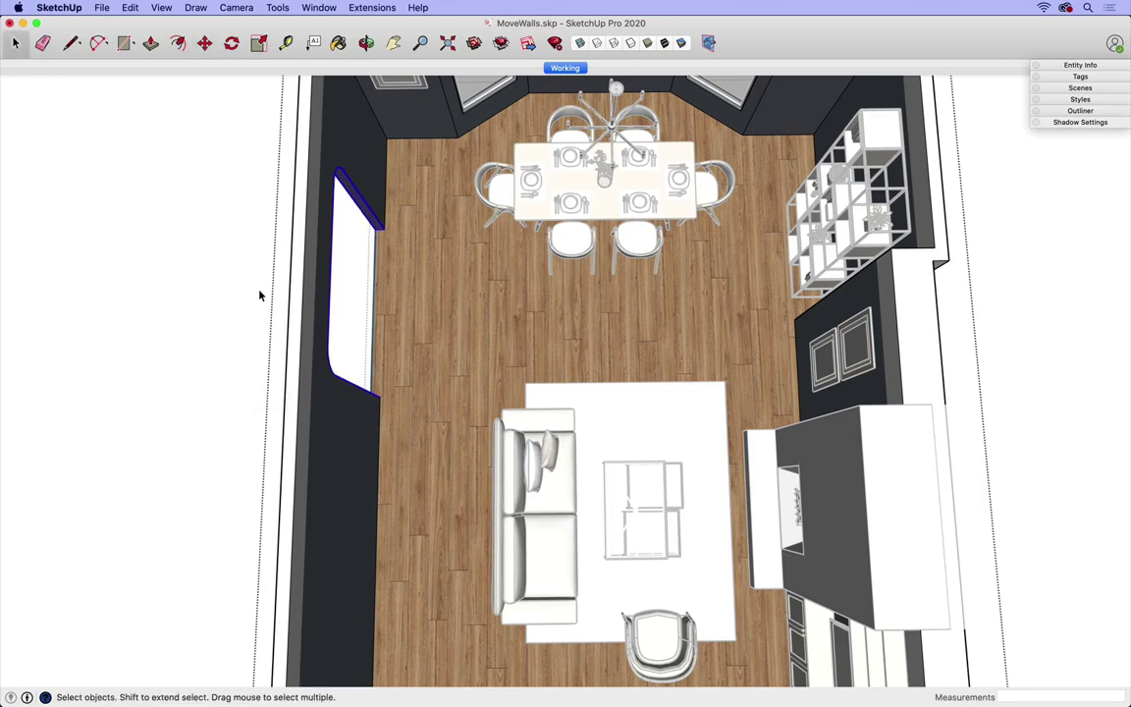
- Select the opening's lower edges and move them 2' back to lengthen that end
left_click_drag(268, 301, 402, 462)
key("m")
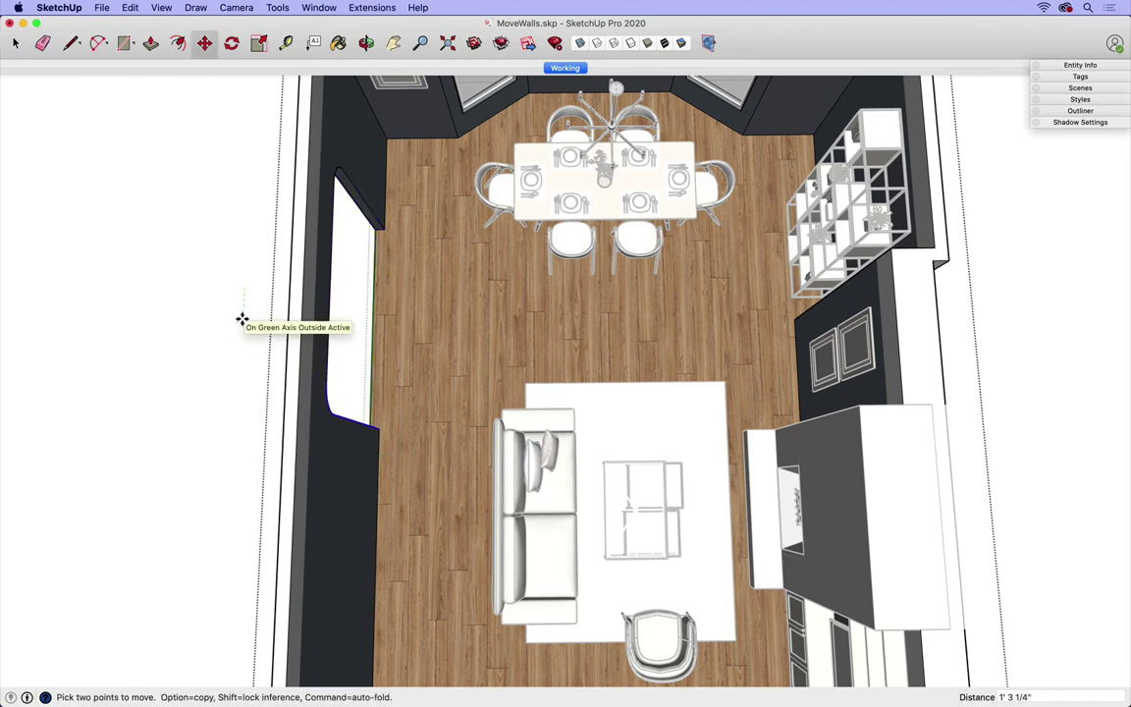
type("2'")
key("Return")
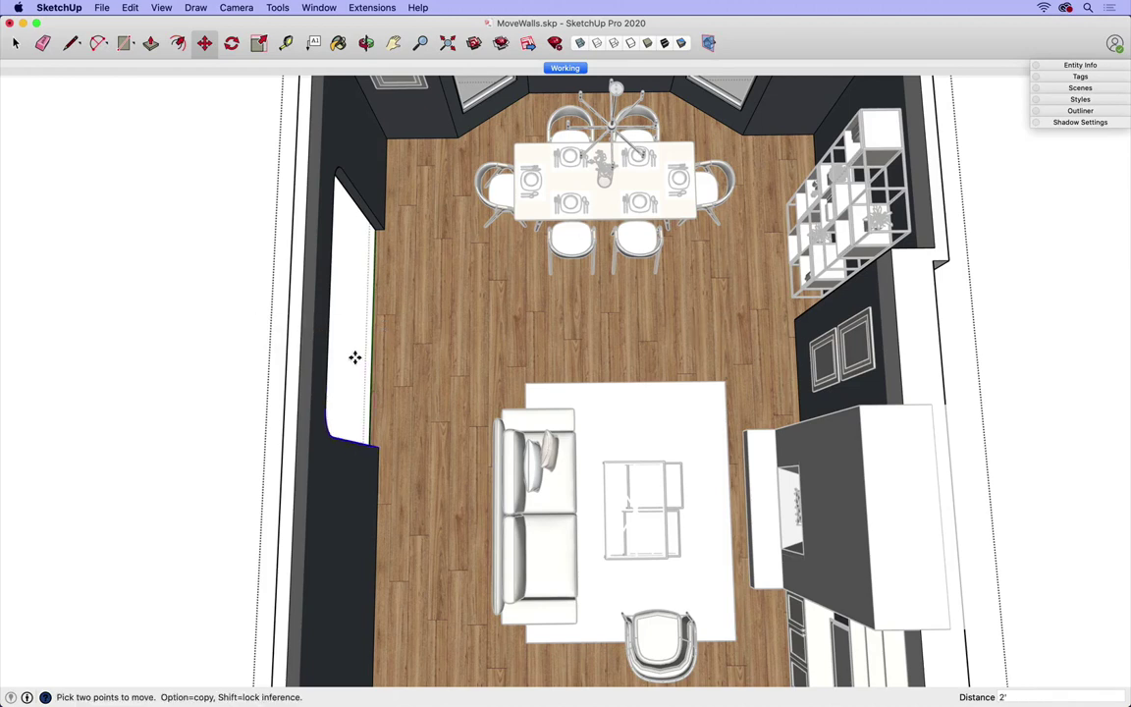
scroll(422, 404, "down", 4)
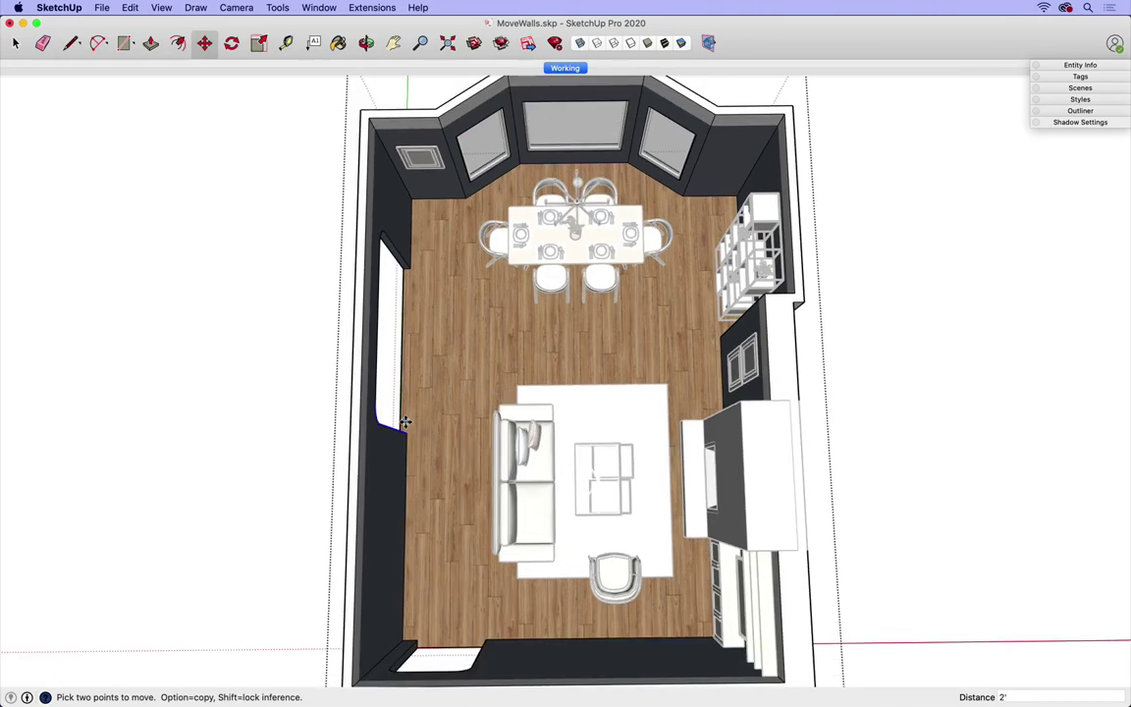
mouse_move(405, 422)
middle_mouse_down()
mouse_move(708, 285)
mouse_move(751, 184)
middle_mouse_up()
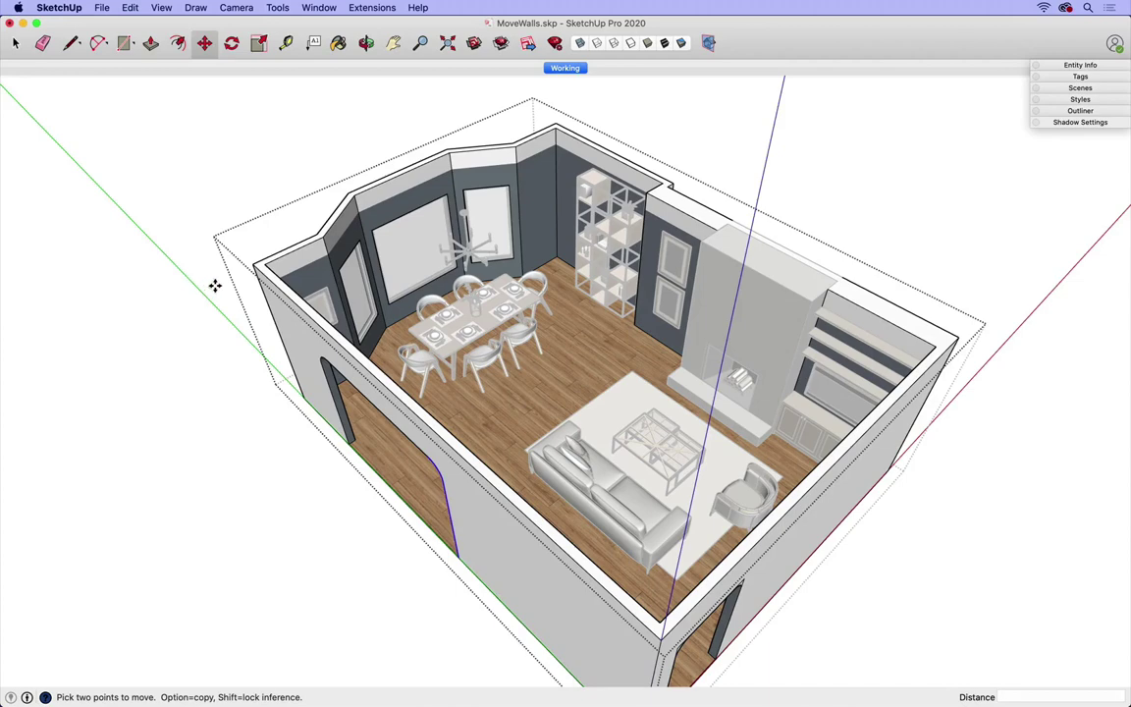
- Return to Select and zoom in slightly on the fully textured room
key("space")
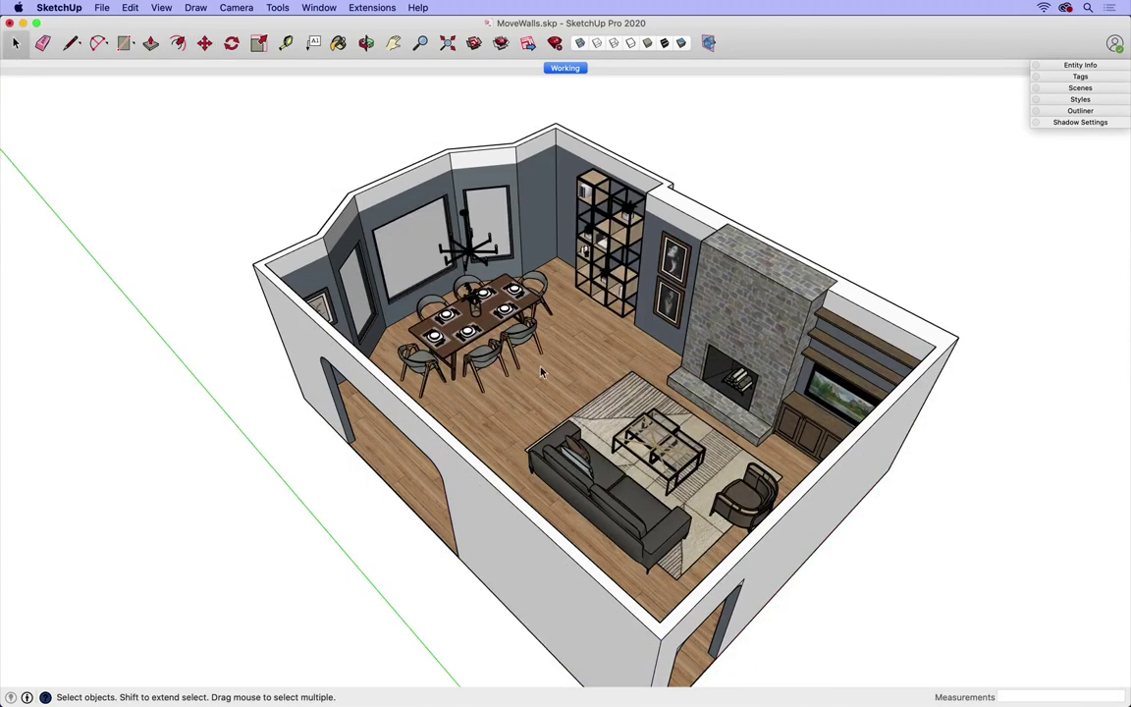
scroll(773, 483, "up", 2)
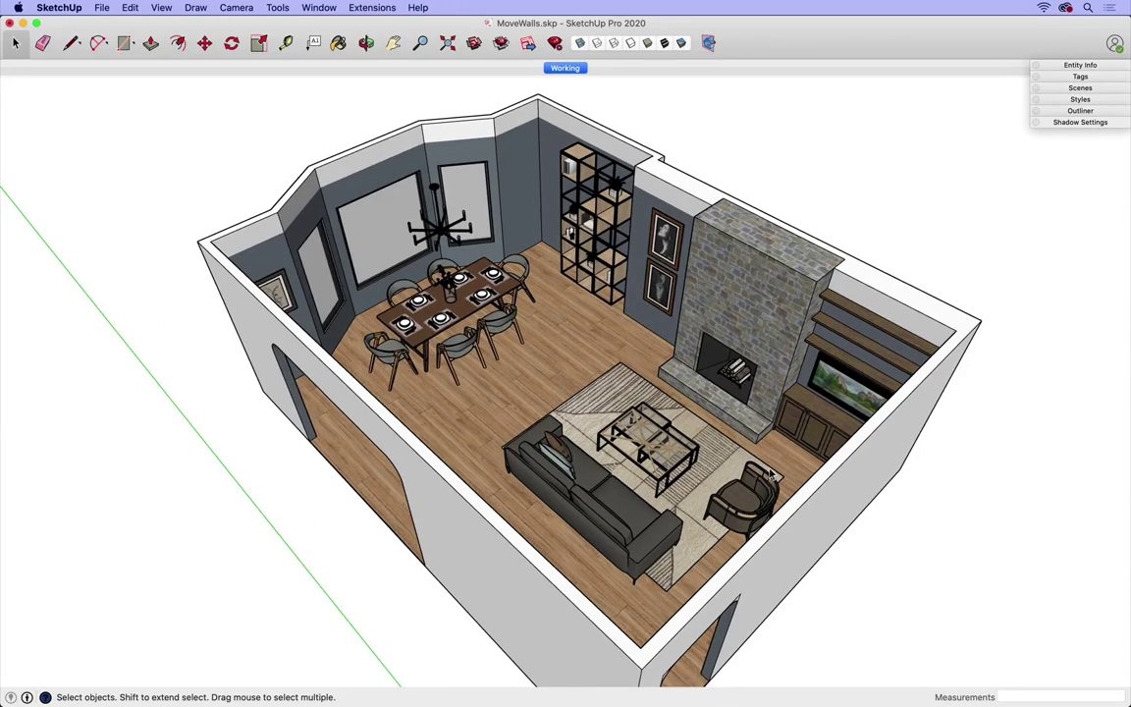
- In the Styles Edge settings, set the edge Color to By axis
left_click(1081, 101)
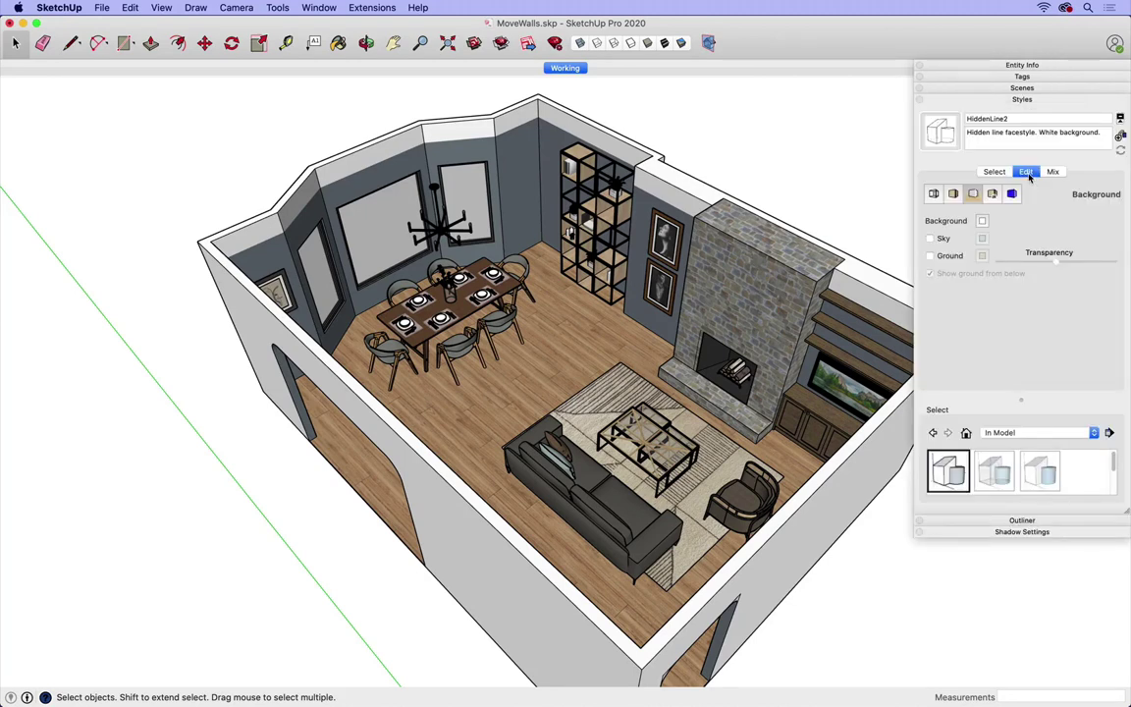
left_click(934, 195)
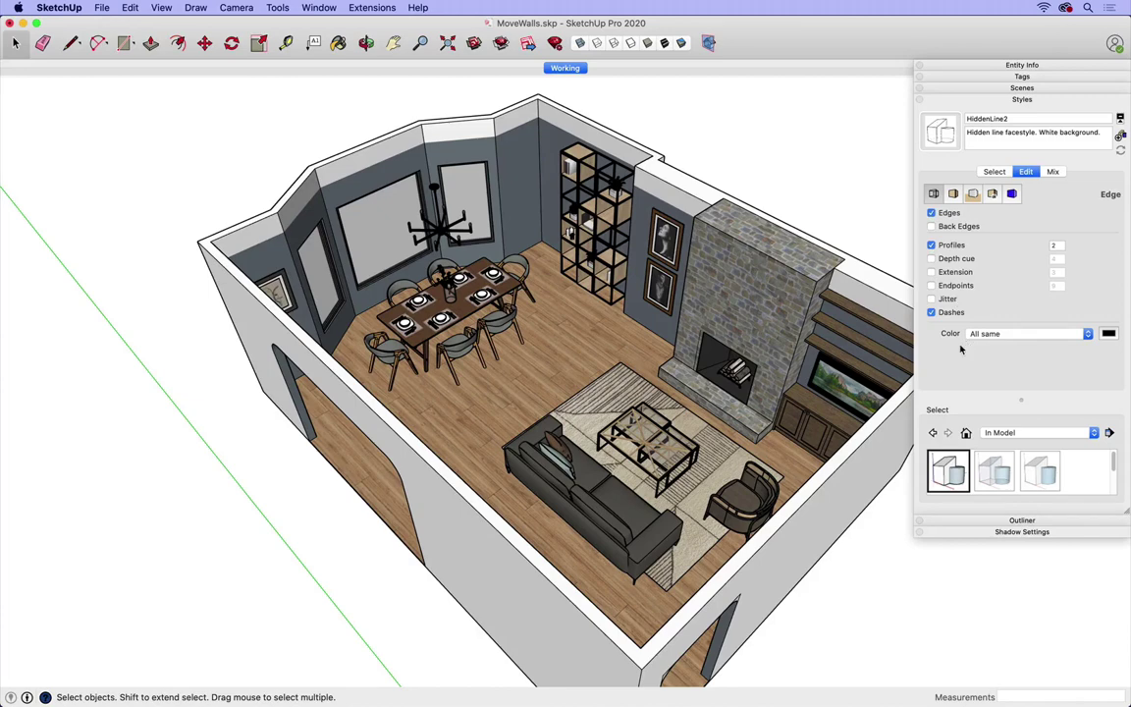
left_click(1031, 338)
left_click(1127, 476)
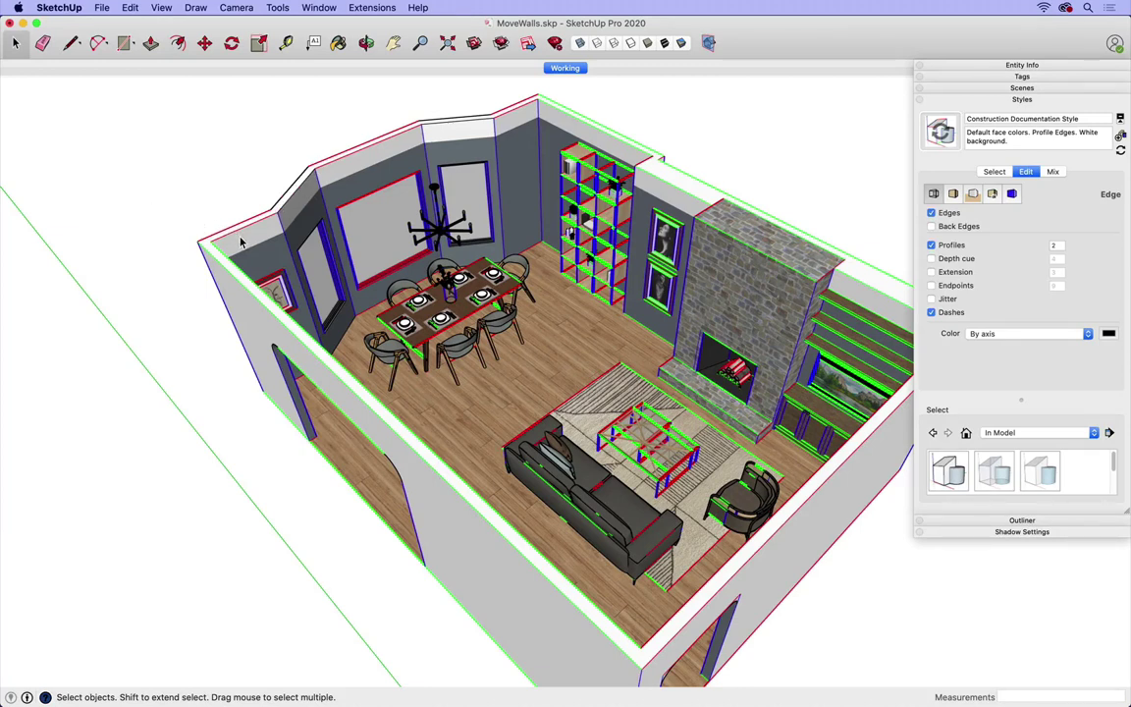
left_click(992, 334)
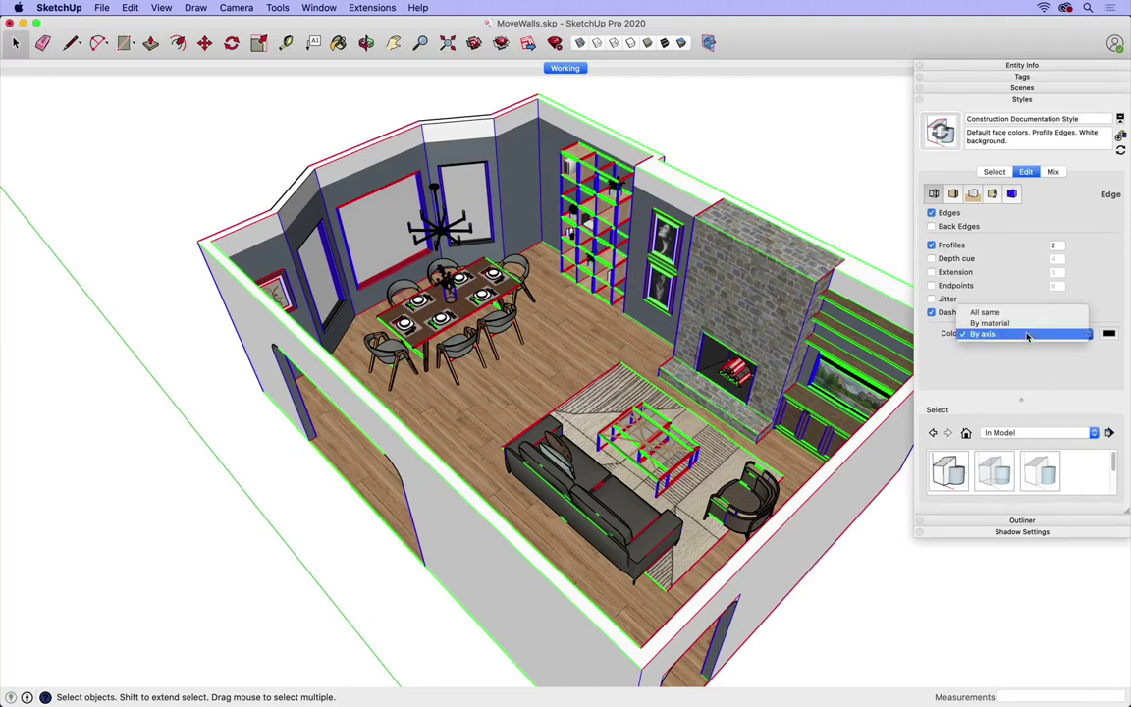